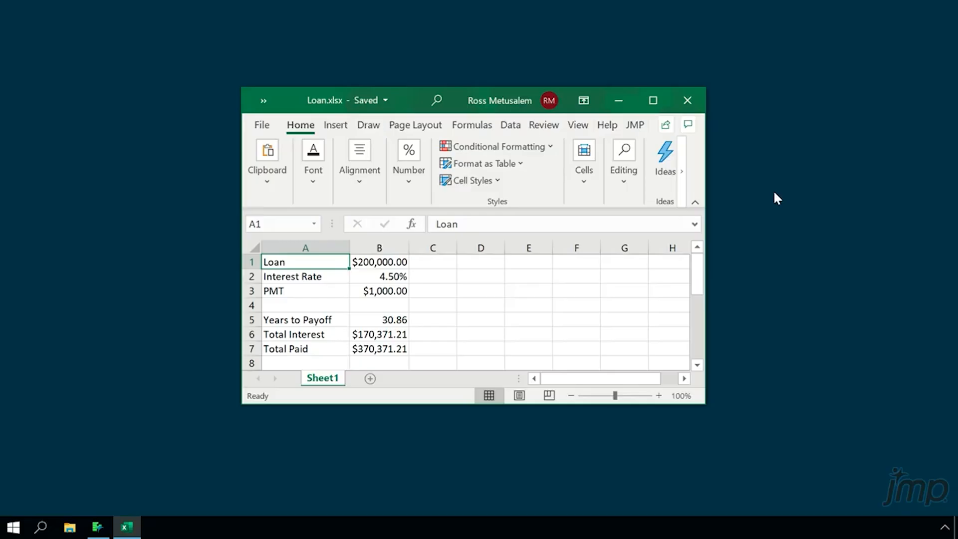
Step: Examine the loan sheet's input labels in A1:A3, output labels in A5:A7 and the Years to Payoff formula
{"action": "left_click", "coordinate": [642, 128]}
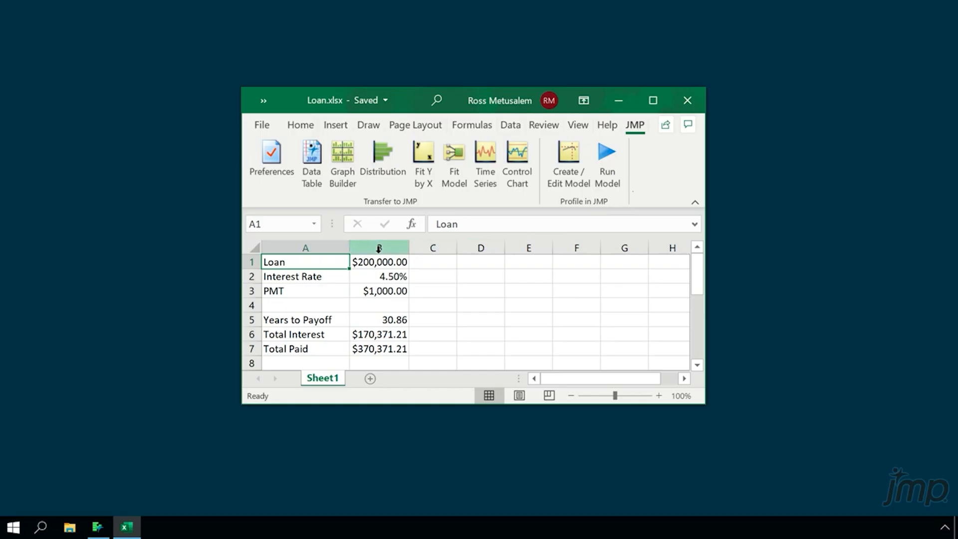
{"action": "left_click_drag", "start_coordinate": [342, 260], "coordinate": [336, 292]}
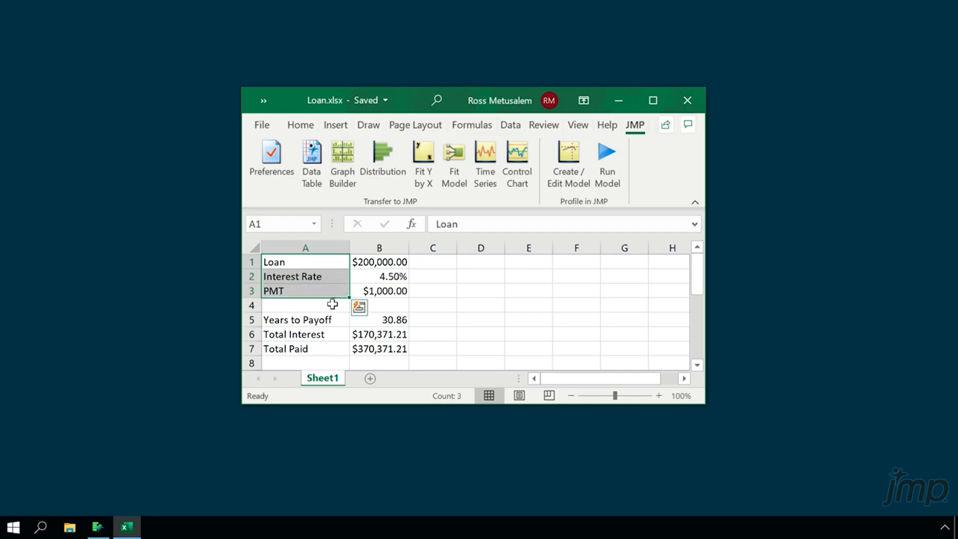
{"action": "left_click_drag", "start_coordinate": [334, 314], "coordinate": [332, 357]}
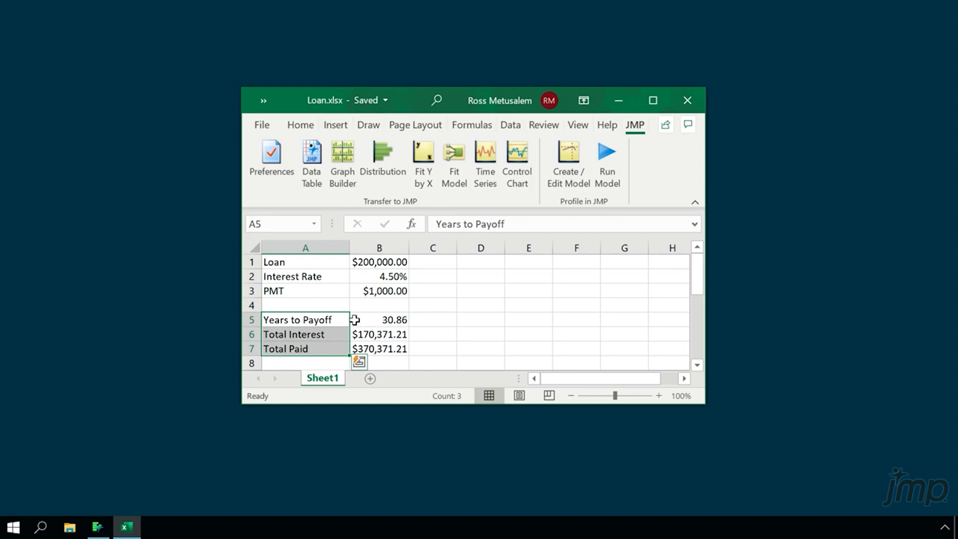
{"action": "double_click", "coordinate": [355, 320]}
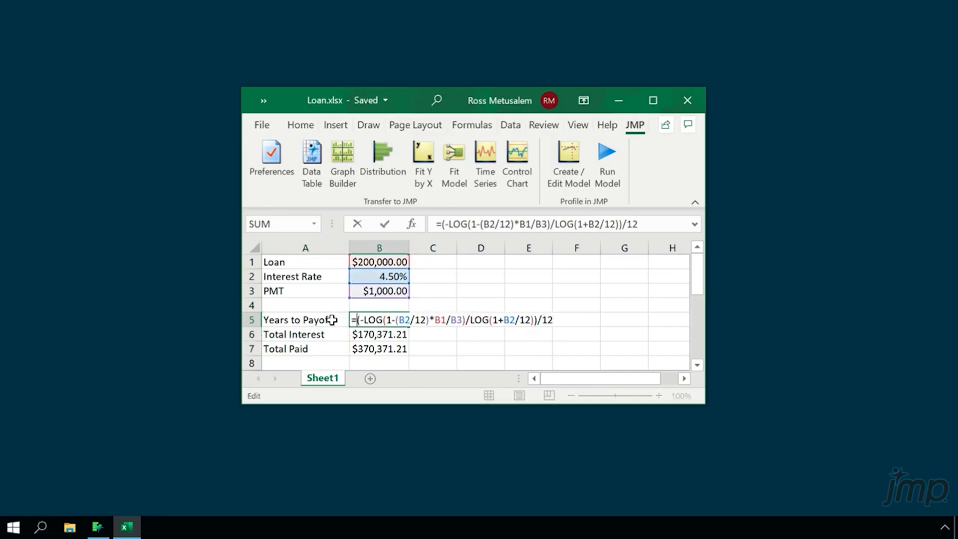
{"action": "key", "text": "Return"}
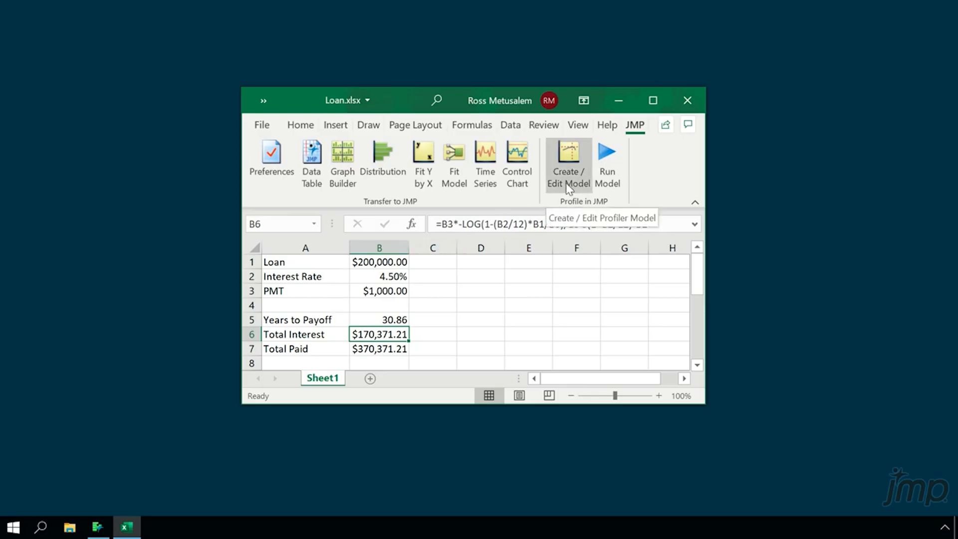
Step: Create a new profiler model named Loan and start a new input for it
{"action": "left_click_drag", "start_coordinate": [503, 107], "coordinate": [520, 206]}
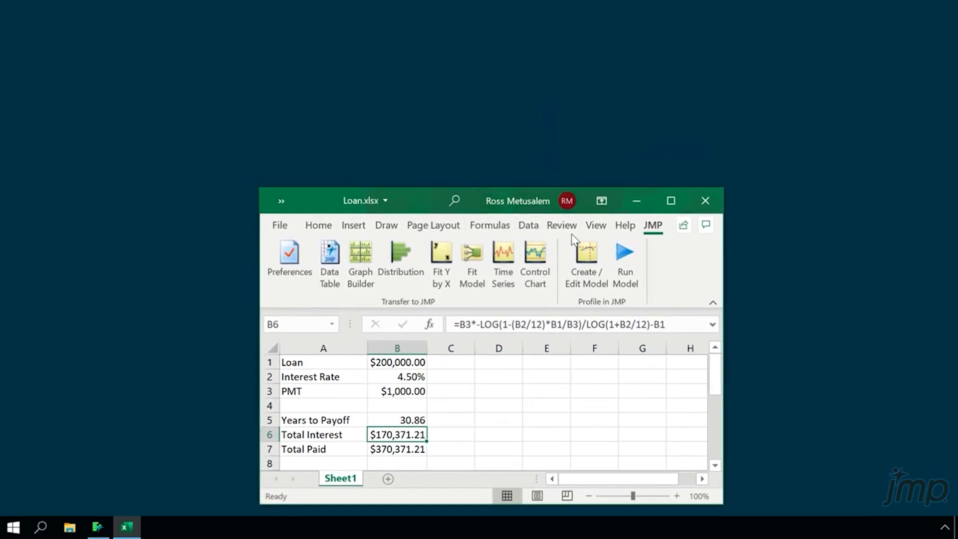
{"action": "left_click", "coordinate": [589, 261]}
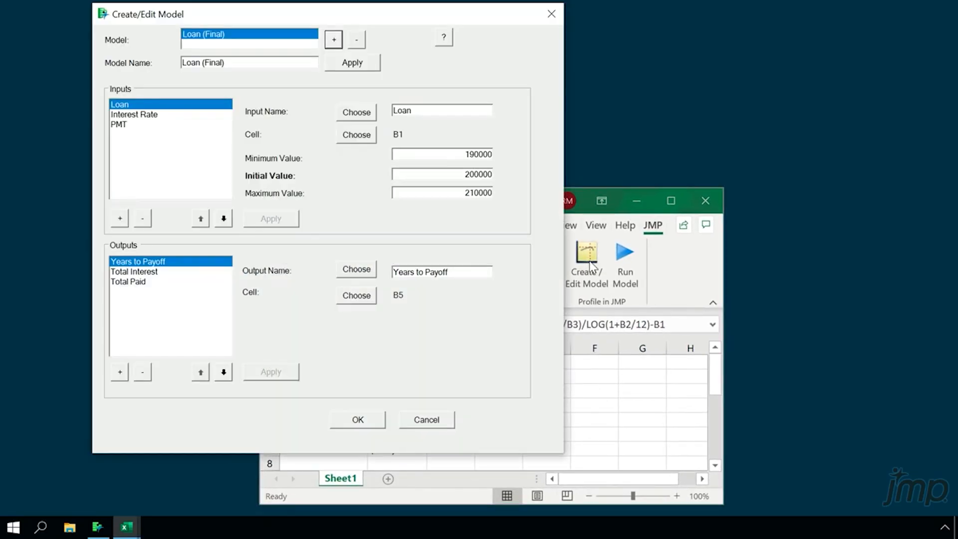
{"action": "left_click", "coordinate": [333, 40]}
{"action": "left_click_drag", "start_coordinate": [220, 62], "coordinate": [168, 59]}
{"action": "type", "text": "Loan"}
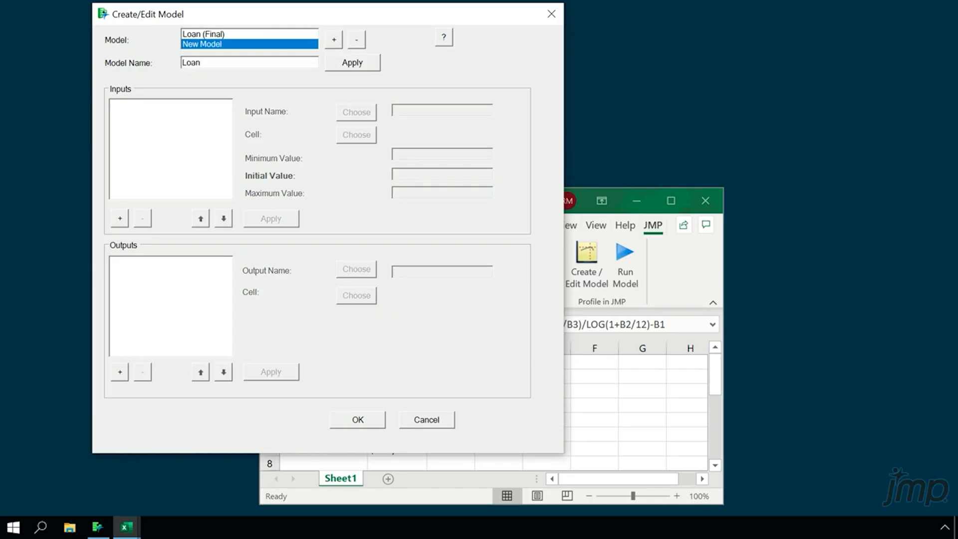
{"action": "left_click", "coordinate": [340, 69]}
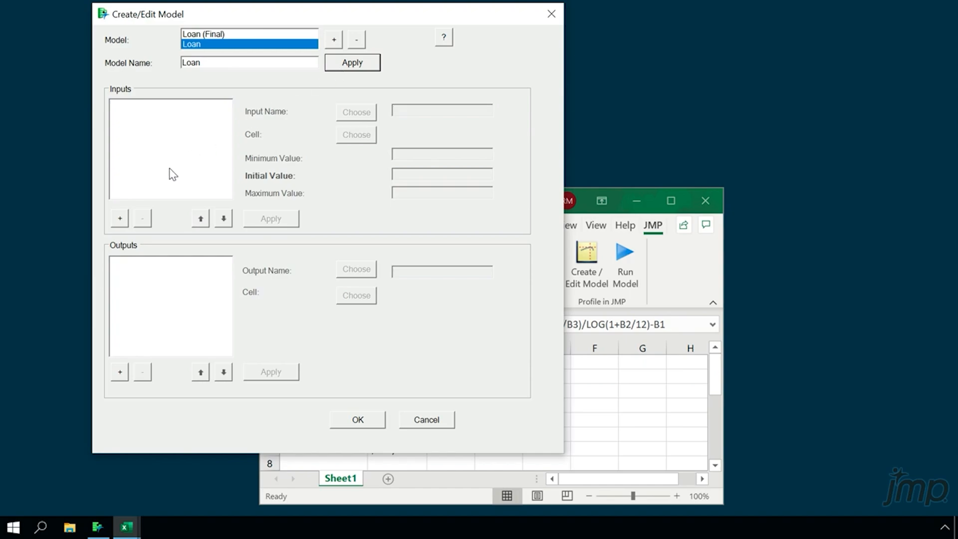
{"action": "left_click", "coordinate": [120, 223]}
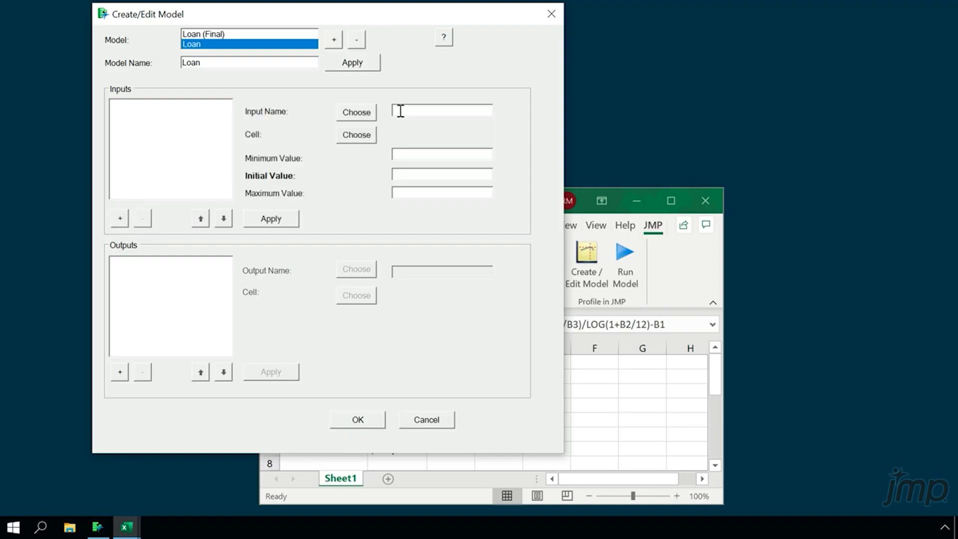
{"action": "type", "text": "Loan"}
{"action": "key", "text": "BackSpace"}
{"action": "key", "text": "BackSpace"}
{"action": "key", "text": "BackSpace"}
{"action": "key", "text": "BackSpace"}
Step: Take the new input's name from the Loan label in cell A1 and link its value to cell B1
{"action": "left_click", "coordinate": [371, 113]}
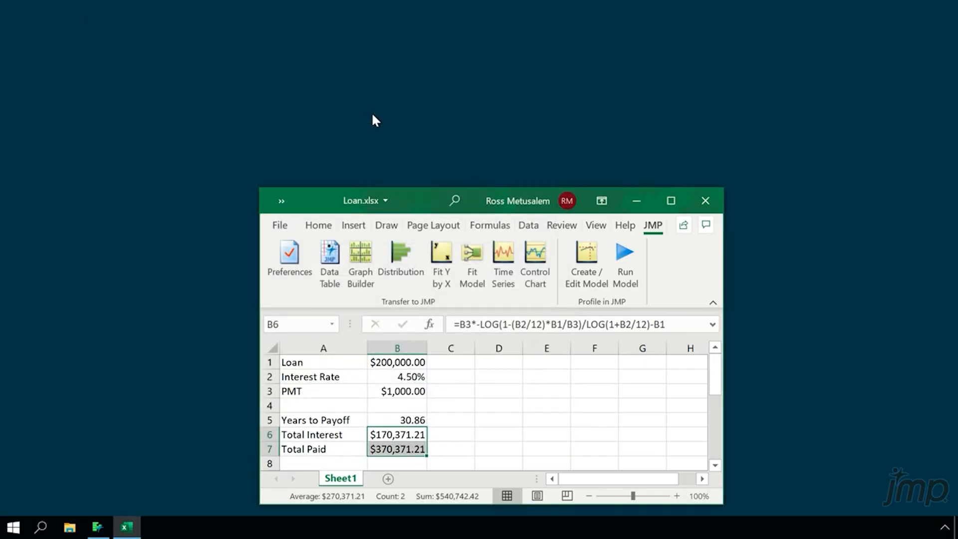
{"action": "left_click_drag", "start_coordinate": [503, 191], "coordinate": [489, 106]}
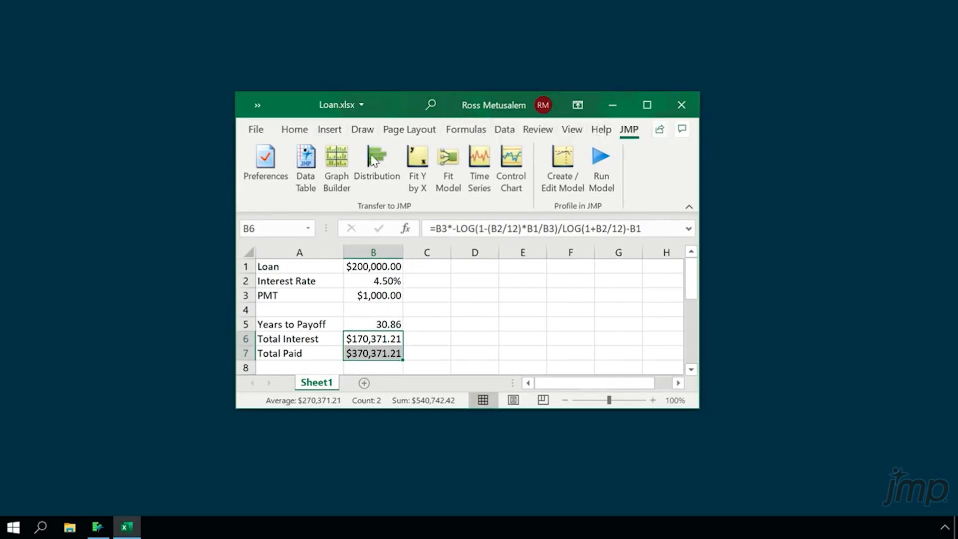
{"action": "left_click", "coordinate": [326, 267]}
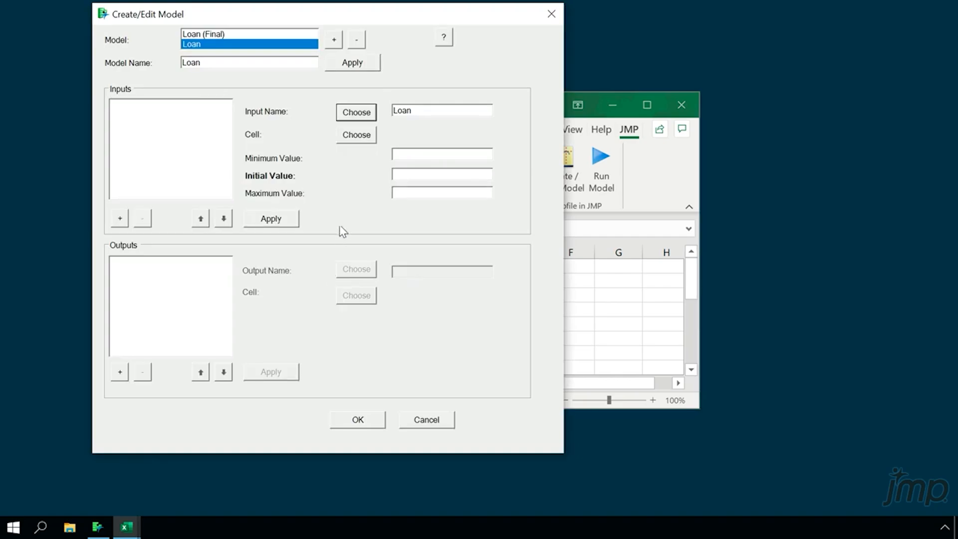
{"action": "left_click", "coordinate": [370, 138]}
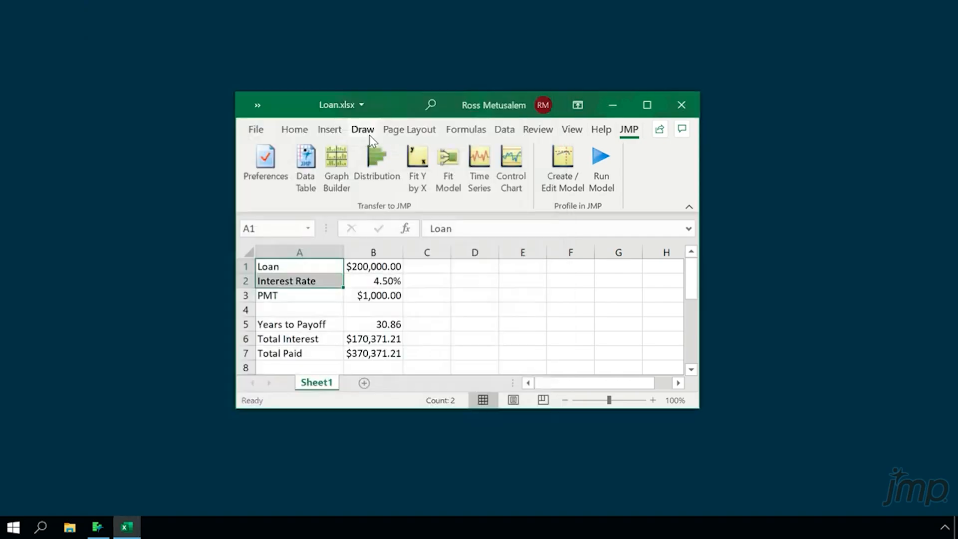
{"action": "left_click", "coordinate": [364, 260]}
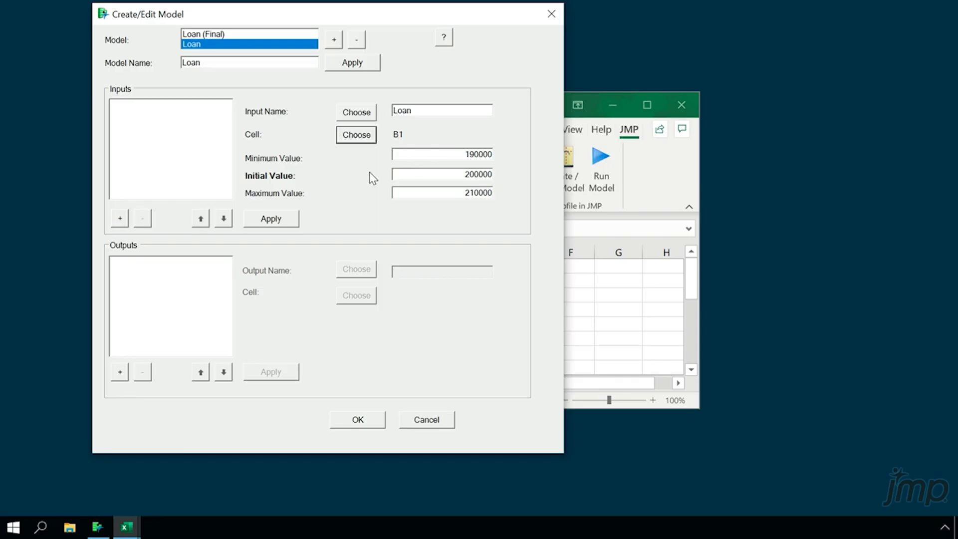
Step: Set the Loan input's minimum value to 180000 and apply the input to the model
{"action": "left_click", "coordinate": [449, 155]}
{"action": "left_click_drag", "start_coordinate": [449, 155], "coordinate": [527, 152]}
{"action": "key", "text": "BackSpace"}
{"action": "type", "text": "180000"}
{"action": "left_click", "coordinate": [294, 219]}
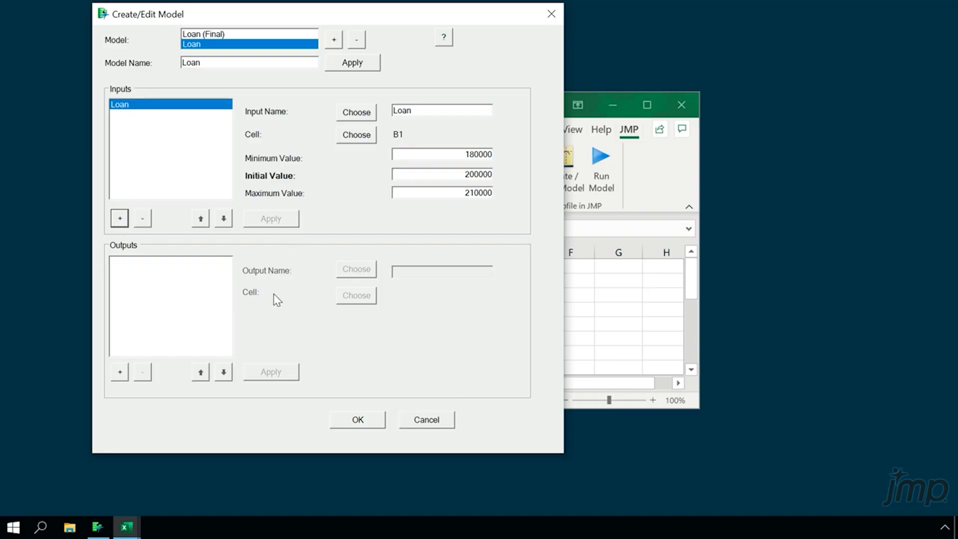
Step: Add an output to the model, named from the Years to Payoff label in A5 and linked to cell B5
{"action": "left_click", "coordinate": [122, 375]}
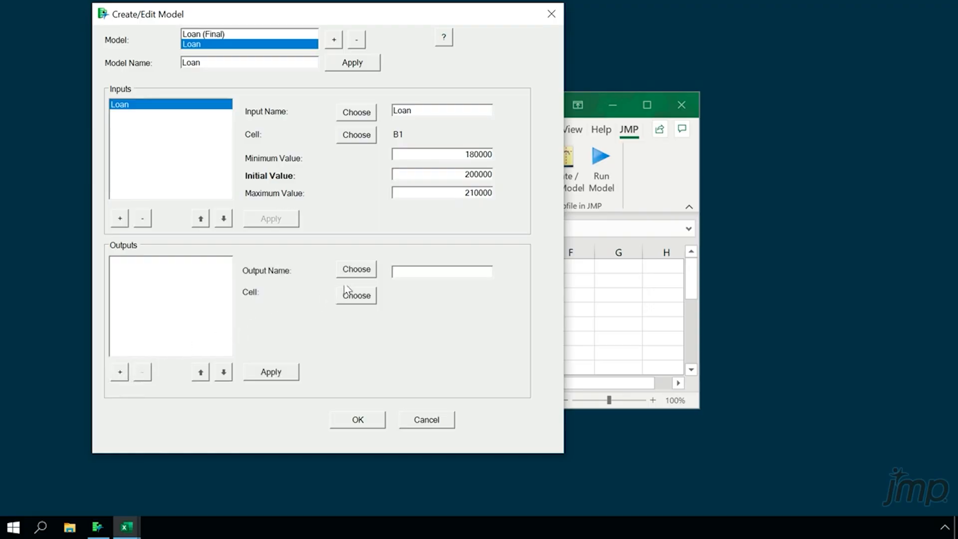
{"action": "left_click", "coordinate": [366, 271]}
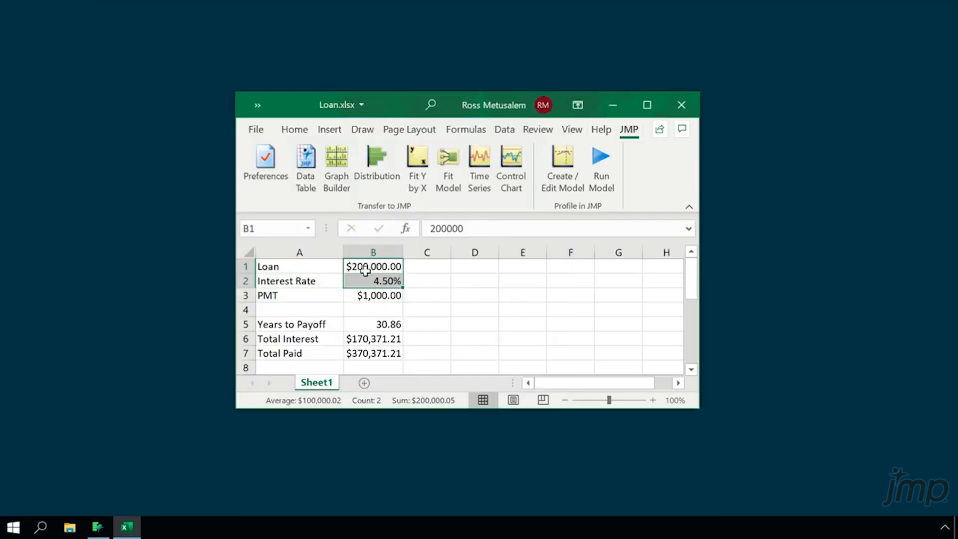
{"action": "left_click", "coordinate": [330, 324]}
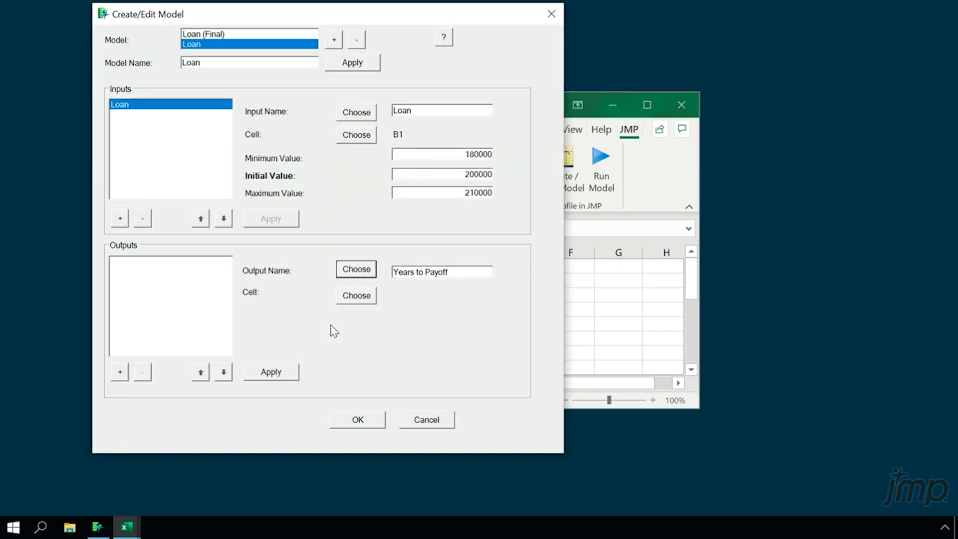
{"action": "left_click", "coordinate": [370, 300]}
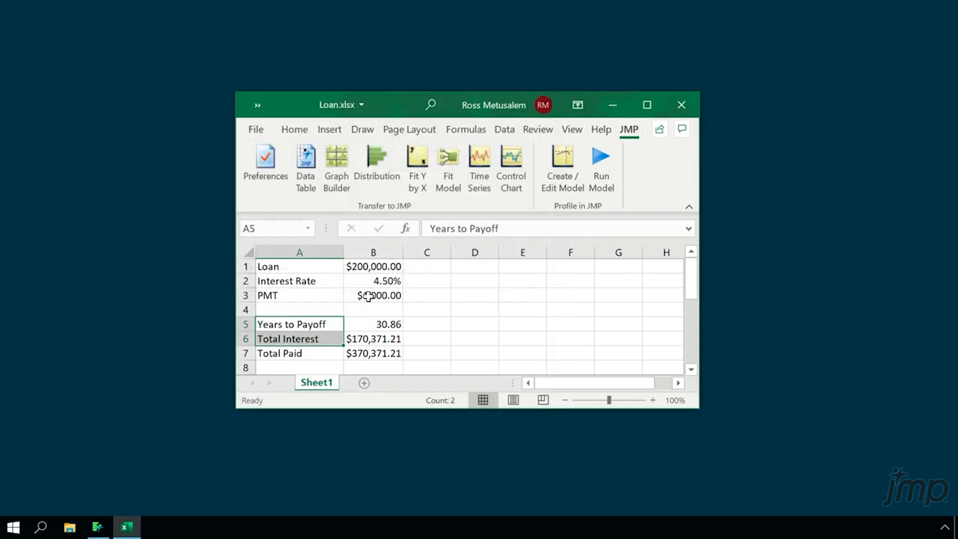
{"action": "left_click", "coordinate": [368, 324]}
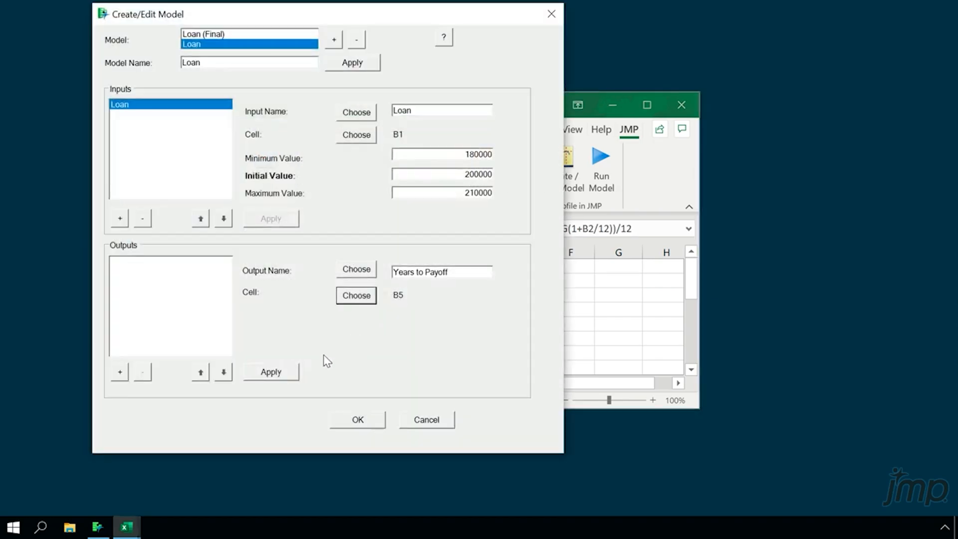
{"action": "left_click", "coordinate": [293, 378]}
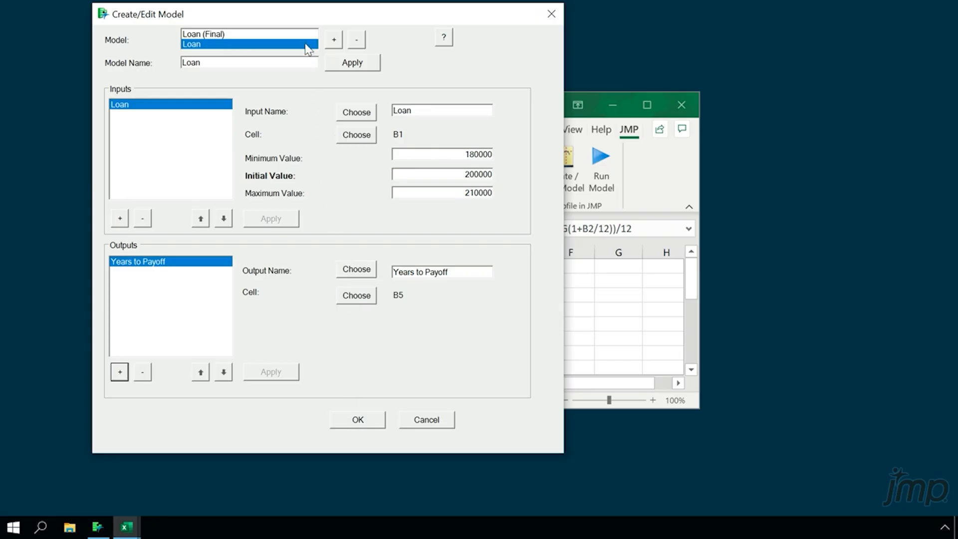
Step: Select the Loan (Final) model, accept the model definitions, and run Loan (Final) in the JMP profiler
{"action": "left_click", "coordinate": [304, 35]}
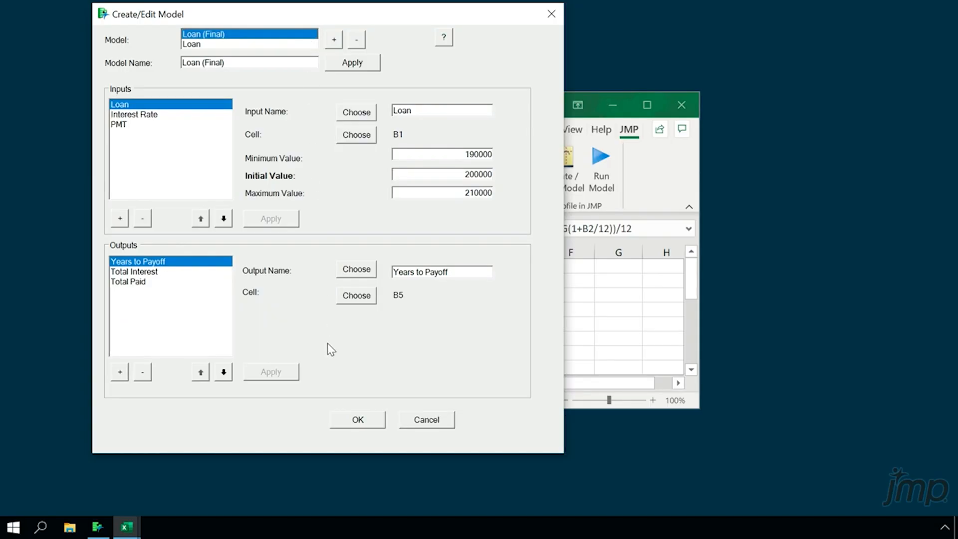
{"action": "left_click", "coordinate": [343, 419]}
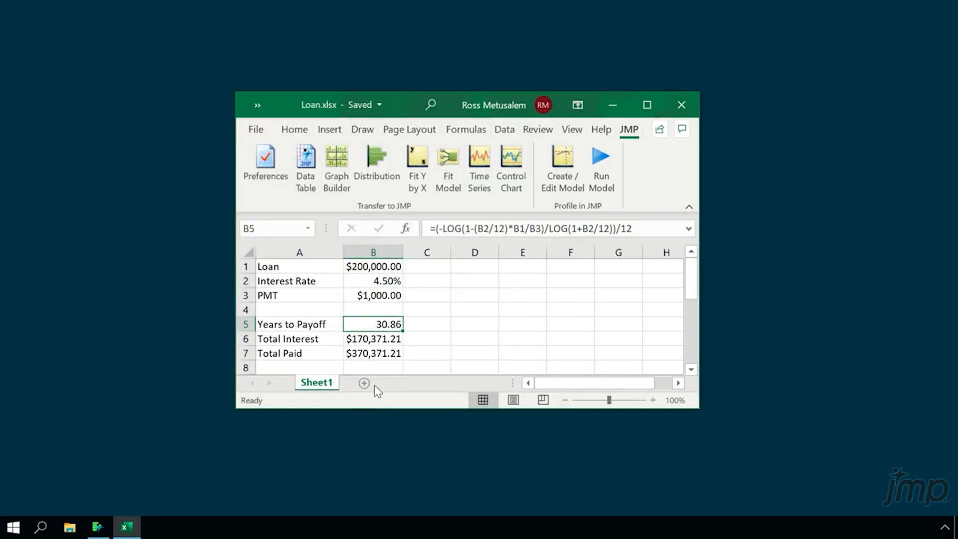
{"action": "left_click", "coordinate": [601, 176]}
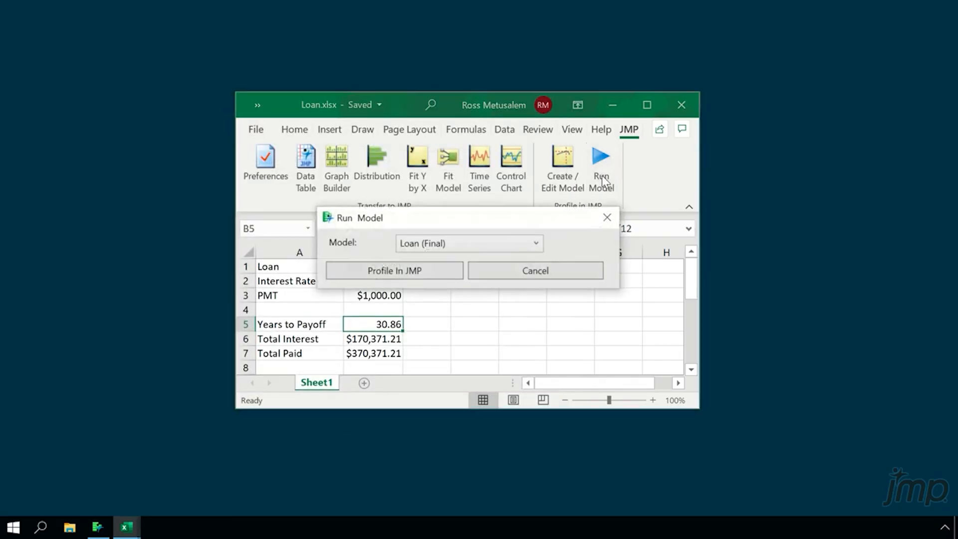
{"action": "left_click", "coordinate": [454, 271]}
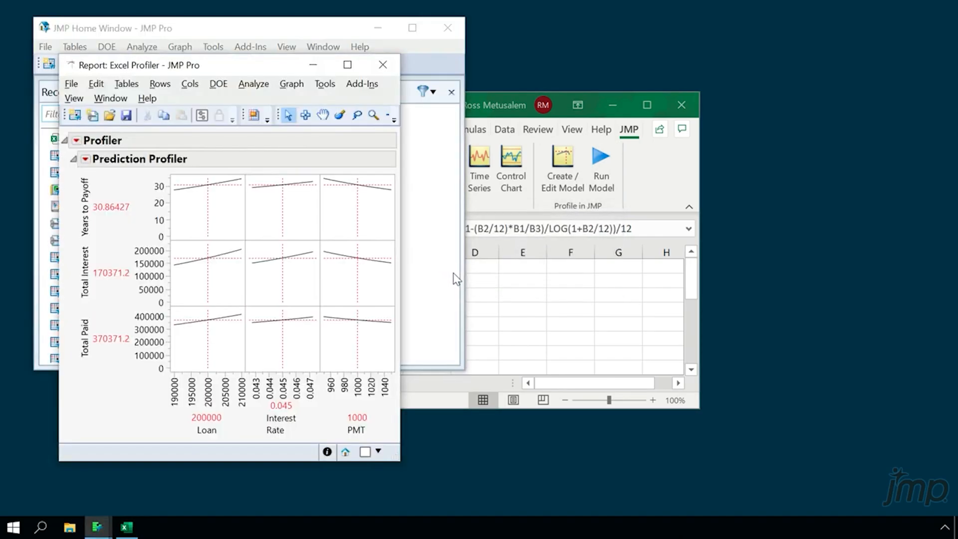
Step: Lower the Interest Rate in the Prediction Profiler to about 0.04345 and open the profiler's options
{"action": "mouse_move", "coordinate": [265, 225]}
{"action": "left_mouse_down"}
{"action": "mouse_move", "coordinate": [264, 212]}
{"action": "mouse_move", "coordinate": [309, 205]}
{"action": "mouse_move", "coordinate": [258, 217]}
{"action": "left_mouse_up"}
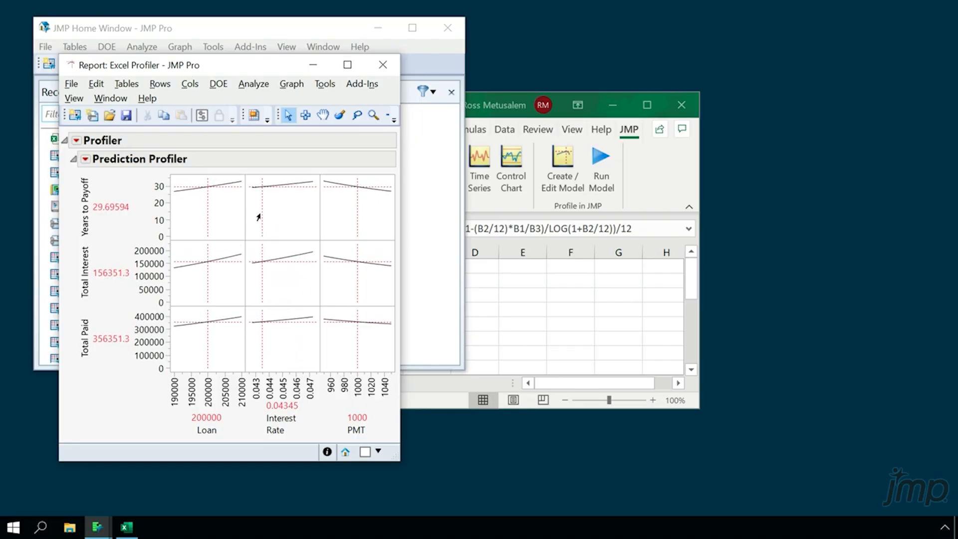
{"action": "left_click", "coordinate": [85, 159]}
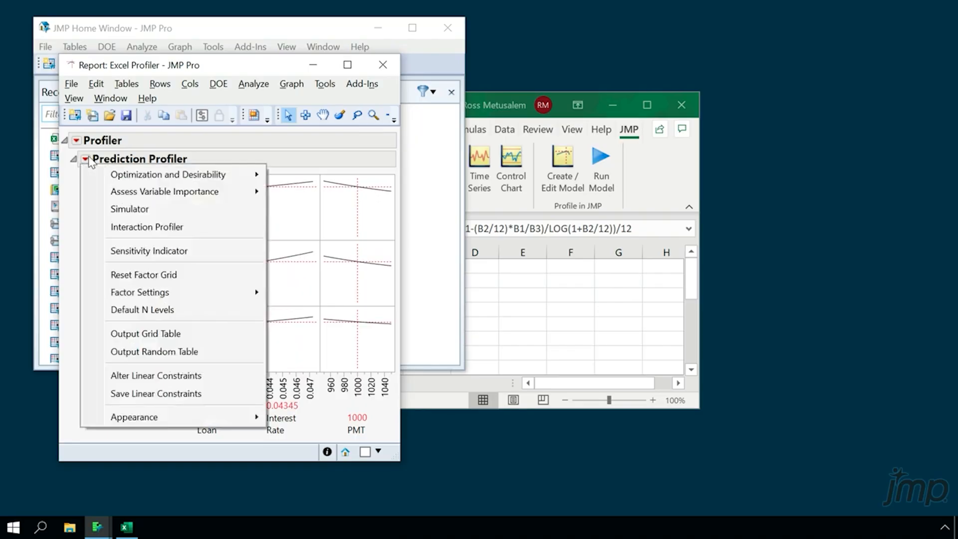